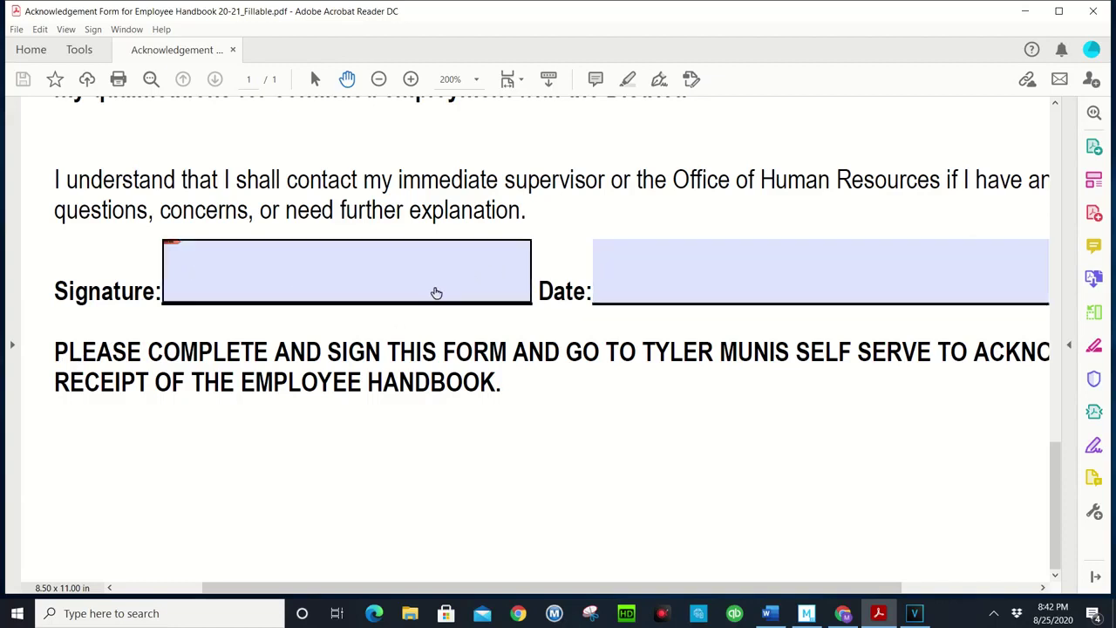
- Enter 8/8/2020 in the Date field, then start signing in the Signature field
{"action": "left_click", "coordinate": [656, 285]}
{"action": "type", "text": "8/8/"}
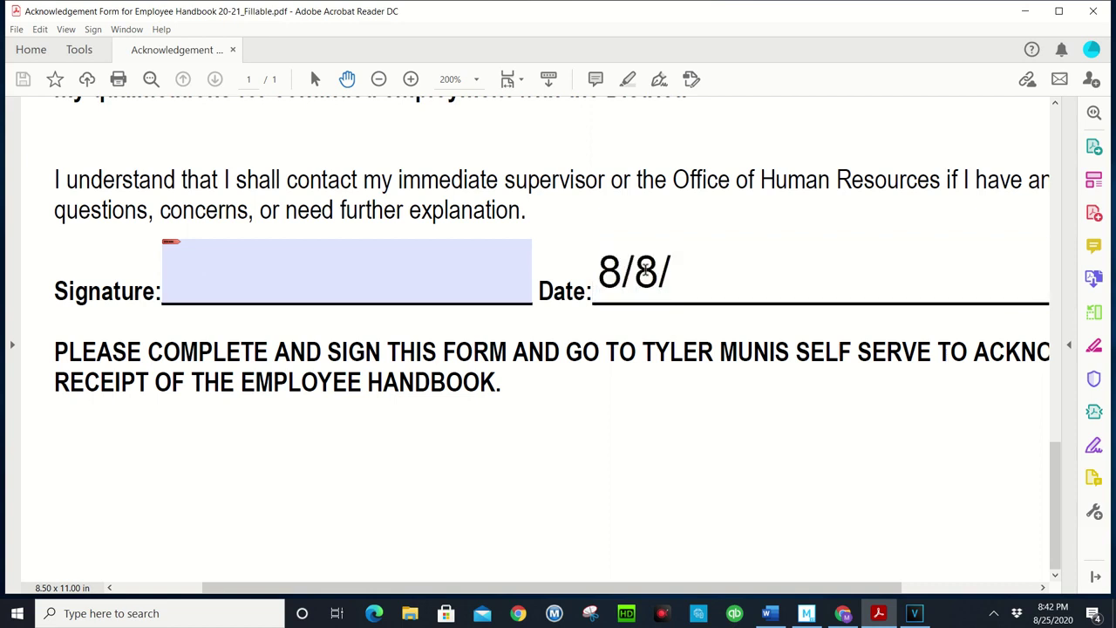
{"action": "type", "text": "2020"}
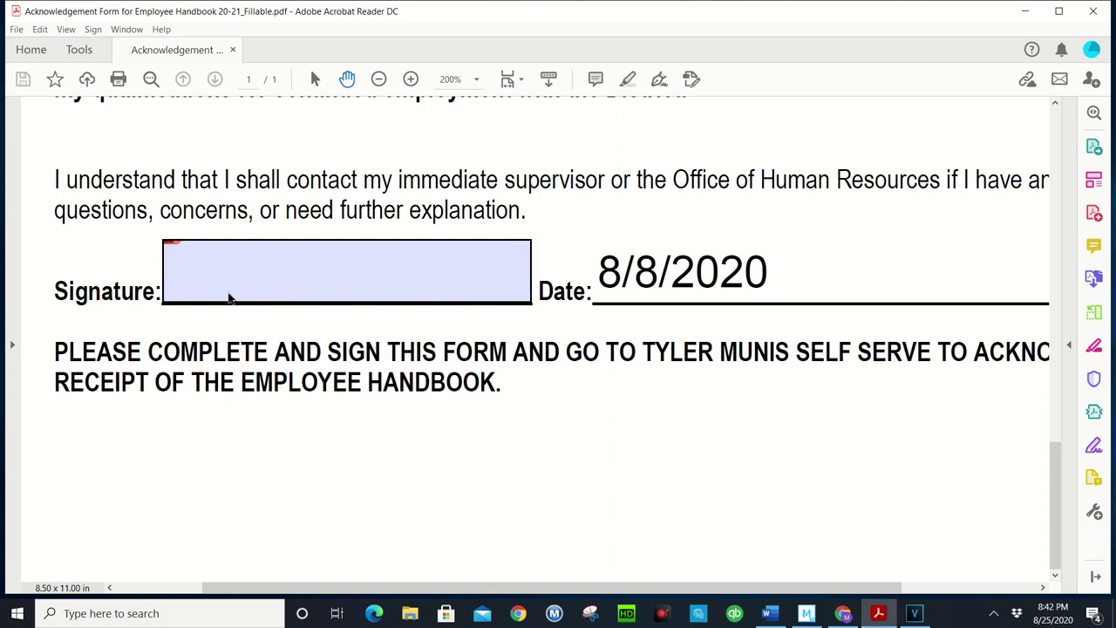
{"action": "left_click", "coordinate": [186, 269]}
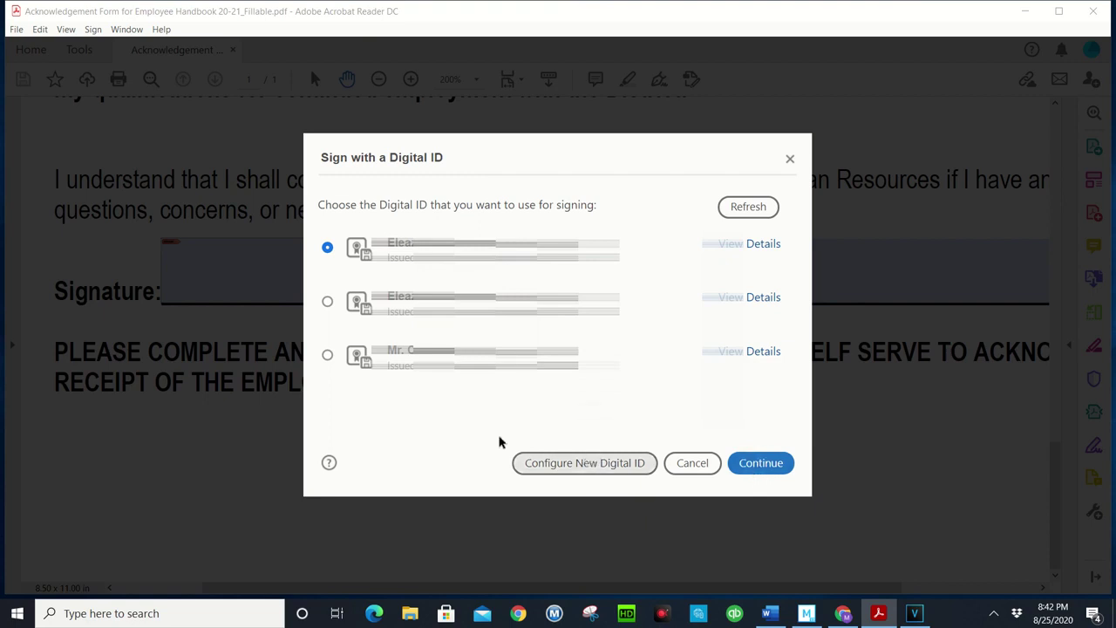
- Begin a new self-signed digital ID stored in the Windows Certificate Store
{"action": "left_click", "coordinate": [581, 462]}
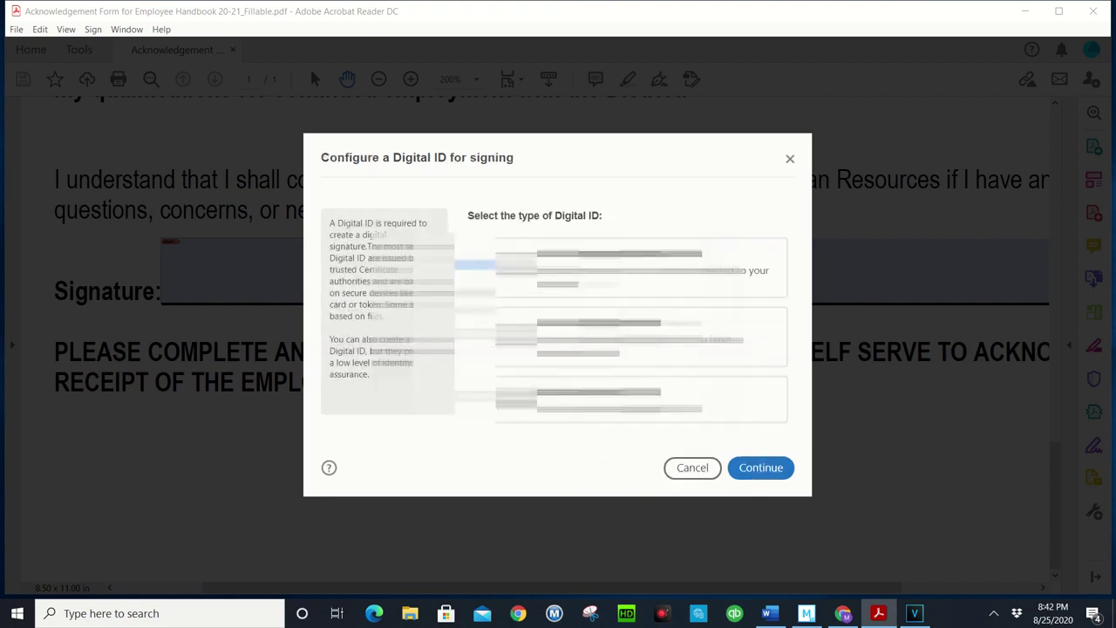
{"action": "left_click", "coordinate": [549, 399]}
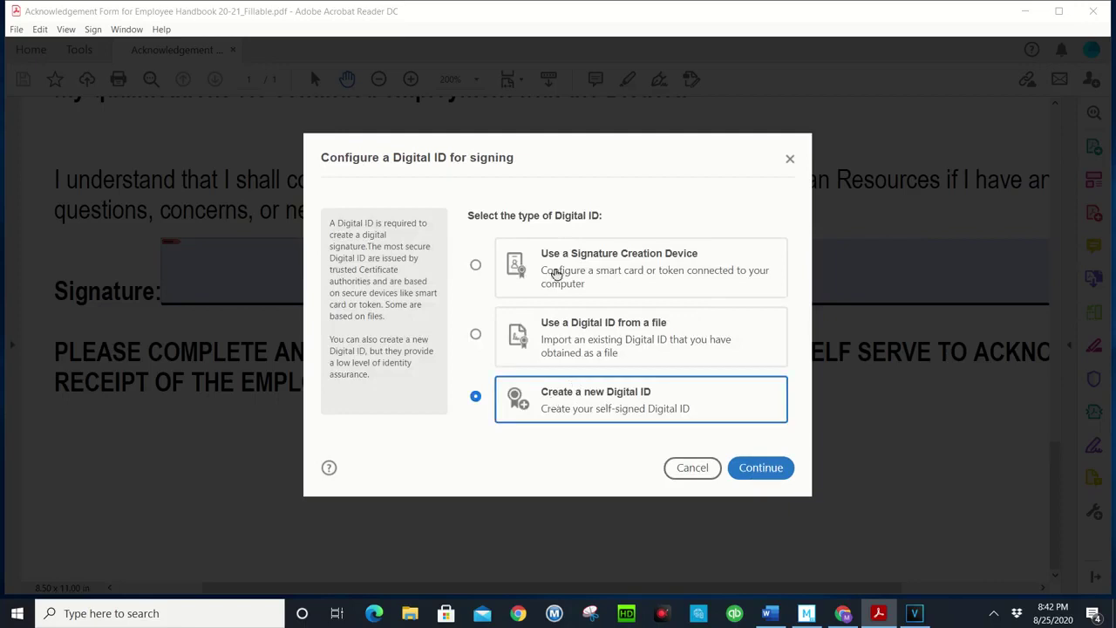
{"action": "left_click", "coordinate": [763, 467]}
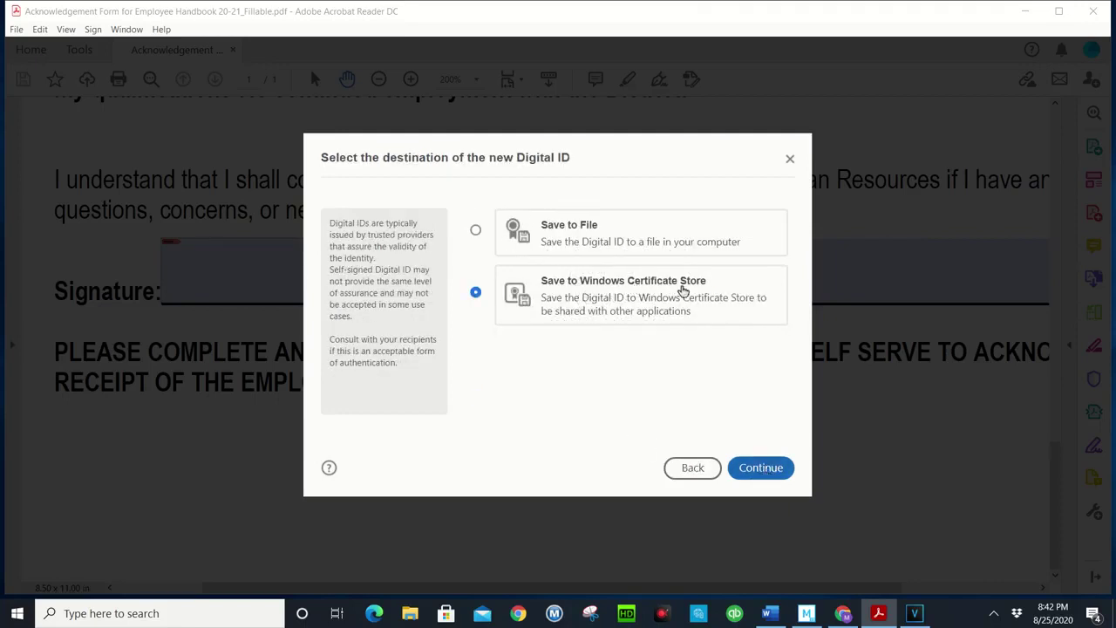
{"action": "left_click", "coordinate": [760, 467]}
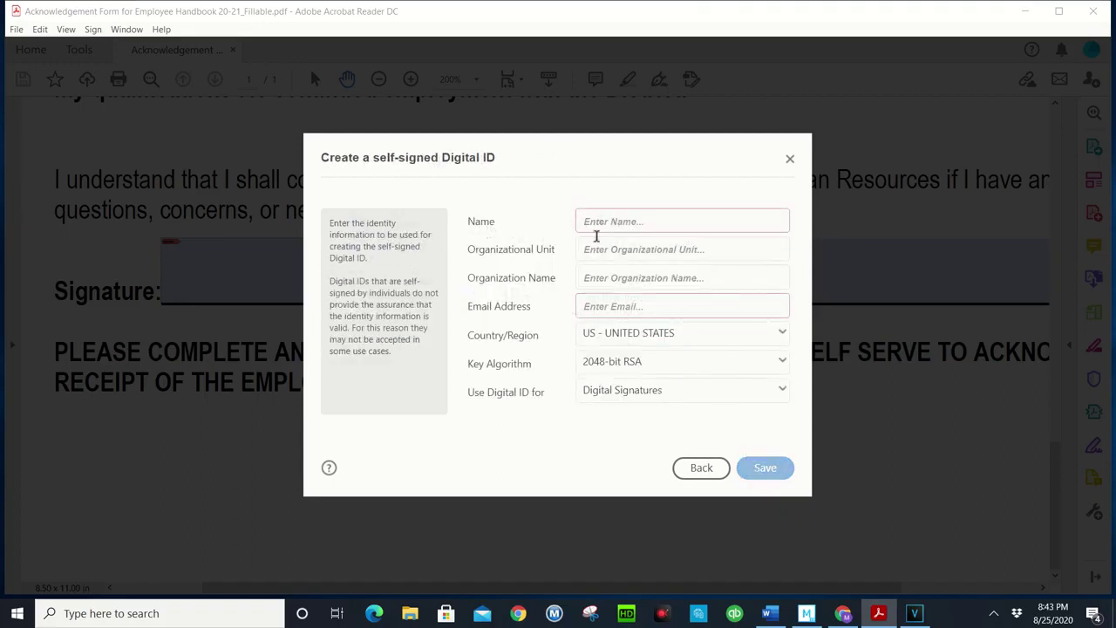
- Fill in the ID's name, organization and pasted e-mail address, then retype the name
{"action": "type", "text": "Test"}
{"action": "key", "text": "Tab"}
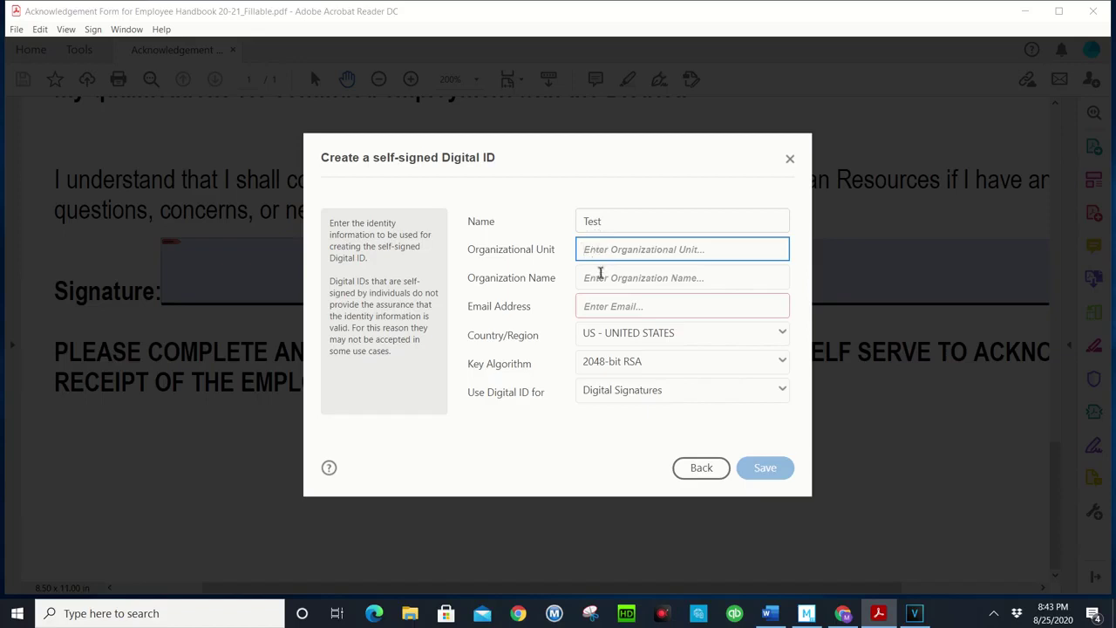
{"action": "left_click", "coordinate": [601, 276]}
{"action": "left_click", "coordinate": [596, 302]}
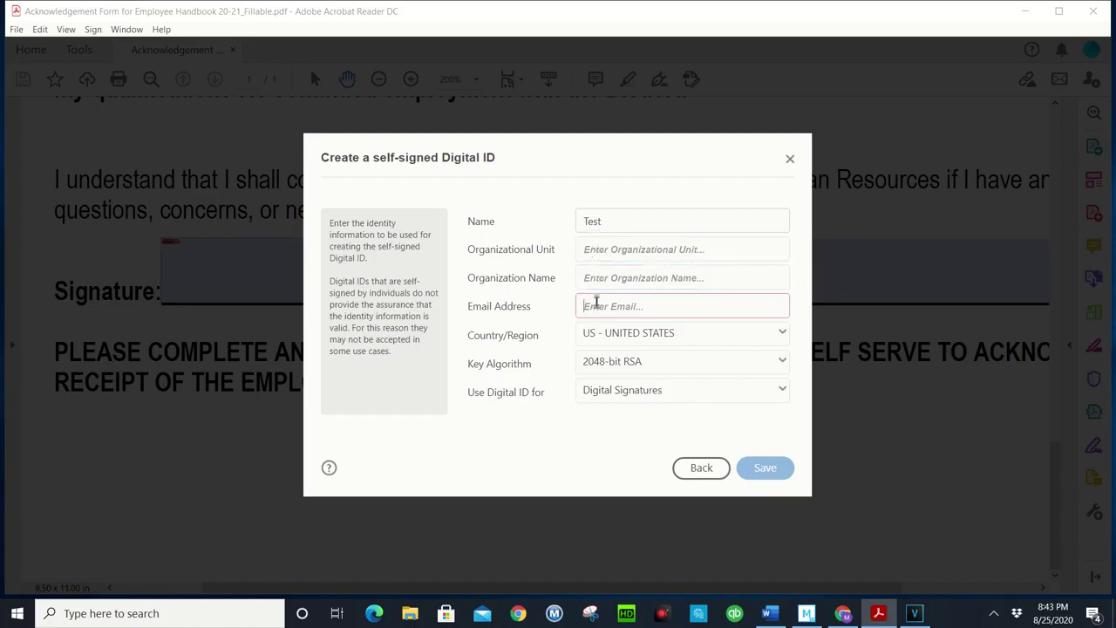
{"action": "key", "text": "ctrl+v"}
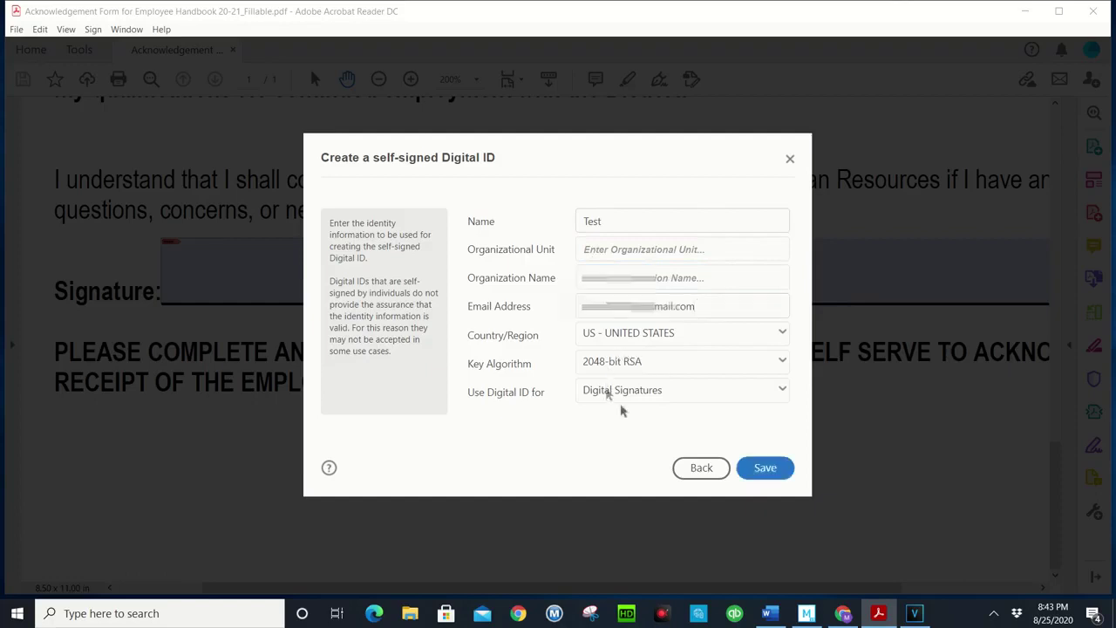
{"action": "double_click", "coordinate": [607, 220]}
{"action": "type", "text": "Mr. IT"}
- Save the new self-signed digital ID and review the available IDs list
{"action": "left_click", "coordinate": [772, 469]}
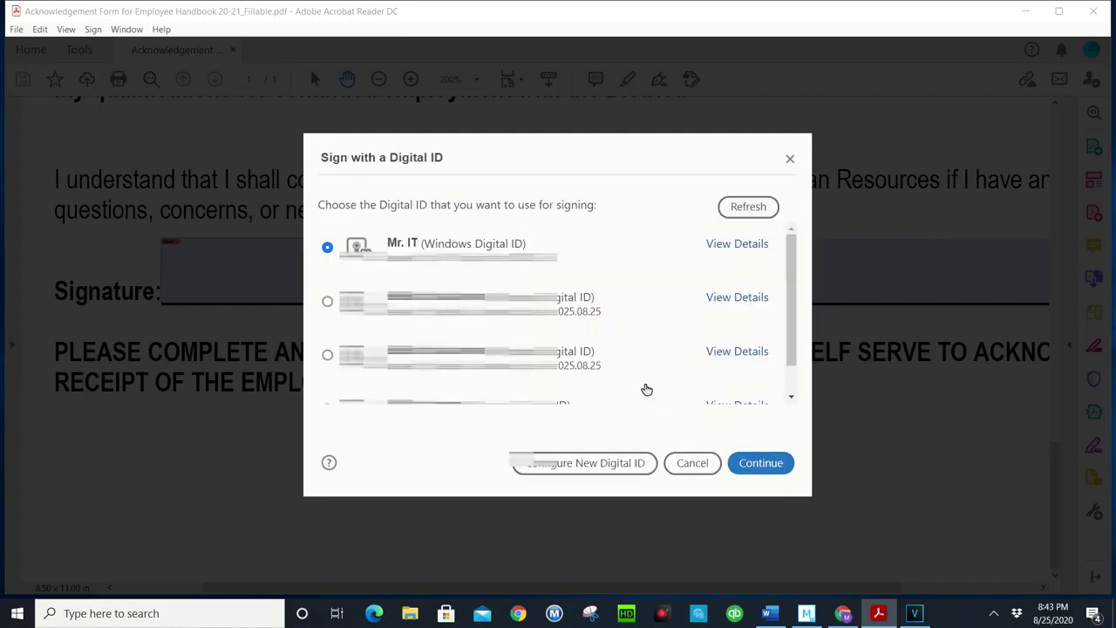
{"action": "scroll", "coordinate": [523, 324], "scroll_direction": "down", "scroll_amount": 1}
{"action": "scroll", "coordinate": [557, 314], "scroll_direction": "up", "scroll_amount": 1}
{"action": "scroll", "coordinate": [557, 314], "scroll_direction": "down", "scroll_amount": 1}
{"action": "scroll", "coordinate": [558, 314], "scroll_direction": "up", "scroll_amount": 1}
{"action": "scroll", "coordinate": [558, 314], "scroll_direction": "down", "scroll_amount": 1}
{"action": "scroll", "coordinate": [558, 314], "scroll_direction": "up", "scroll_amount": 1}
- Sign with the newly created ID and start a custom signature appearance
{"action": "left_click", "coordinate": [709, 256]}
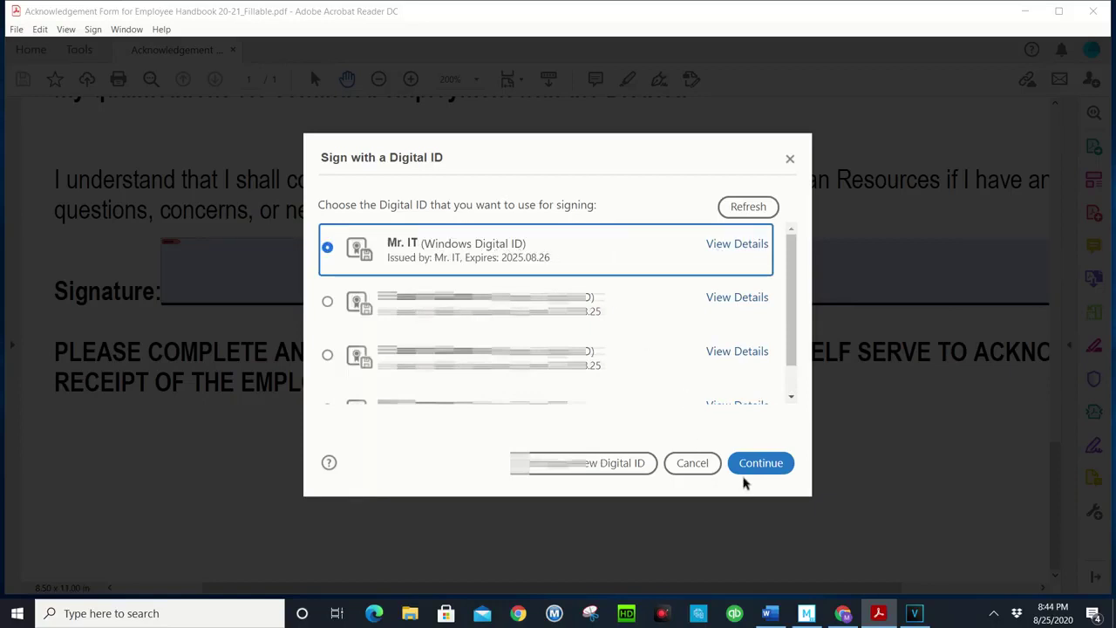
{"action": "left_click", "coordinate": [742, 463]}
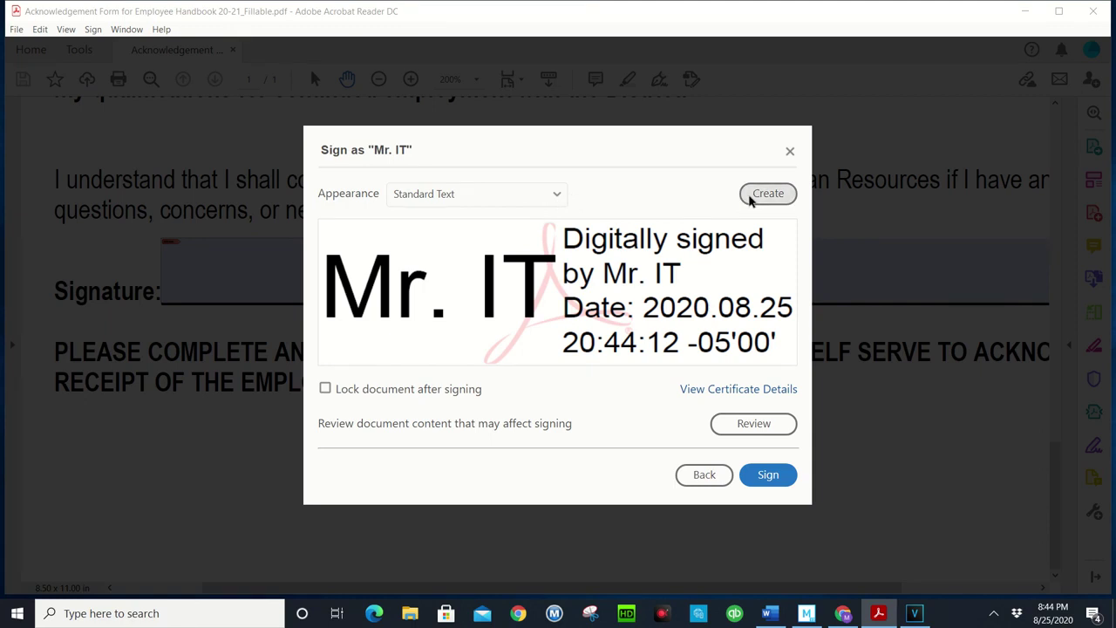
{"action": "left_click", "coordinate": [750, 199]}
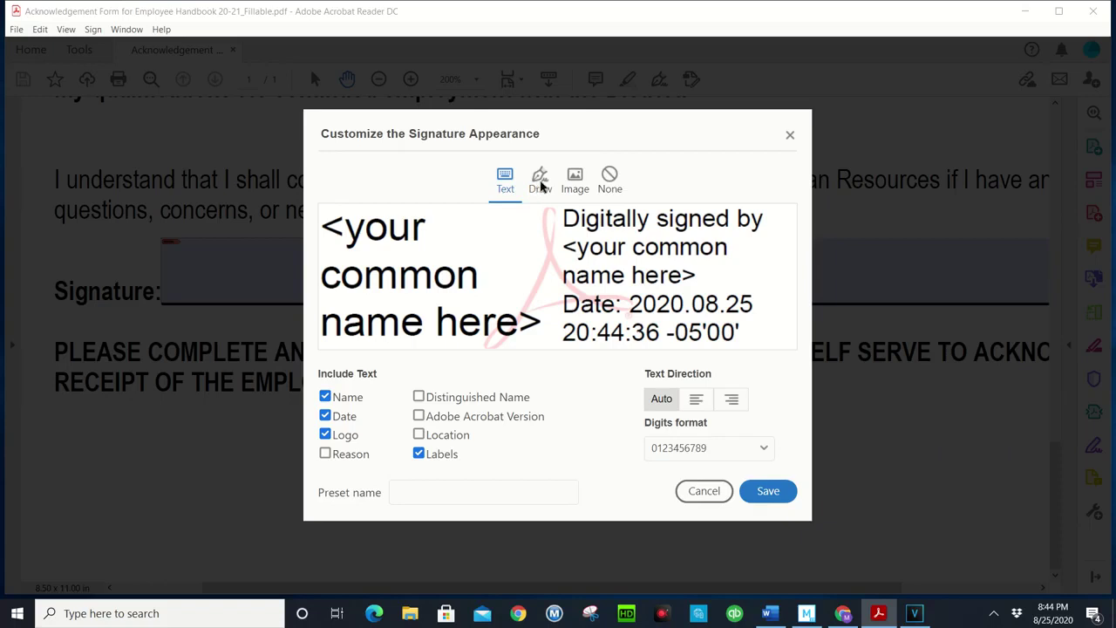
- Draw a signature by hand, apply it, and save the custom appearance
{"action": "left_click", "coordinate": [539, 182]}
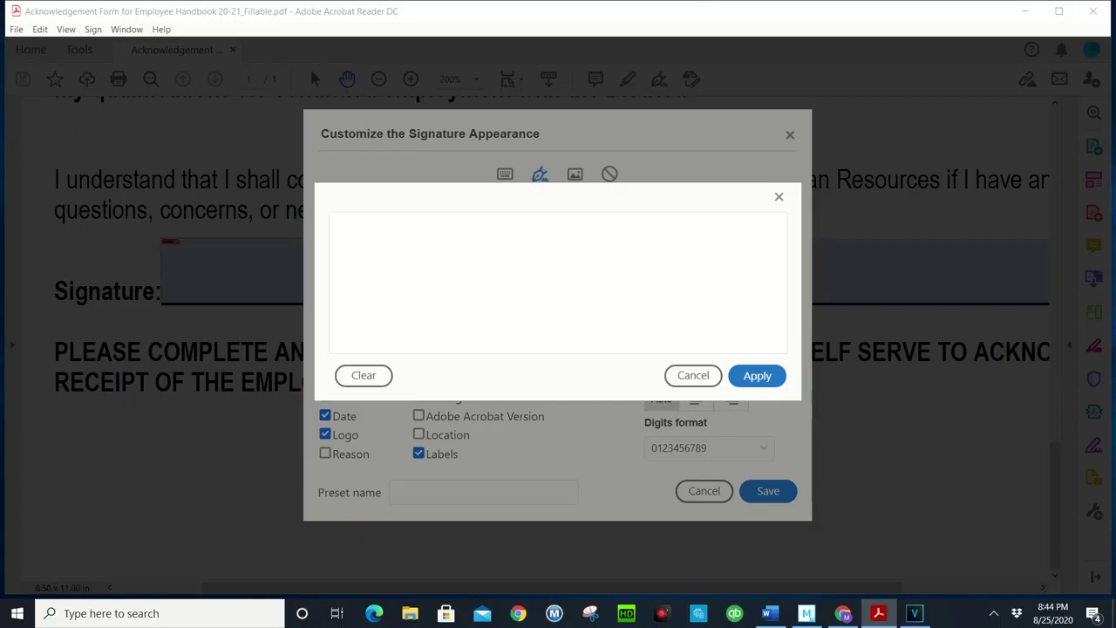
{"action": "mouse_move", "coordinate": [436, 325]}
{"action": "left_mouse_down"}
{"action": "mouse_move", "coordinate": [507, 214]}
{"action": "mouse_move", "coordinate": [542, 269]}
{"action": "left_mouse_up"}
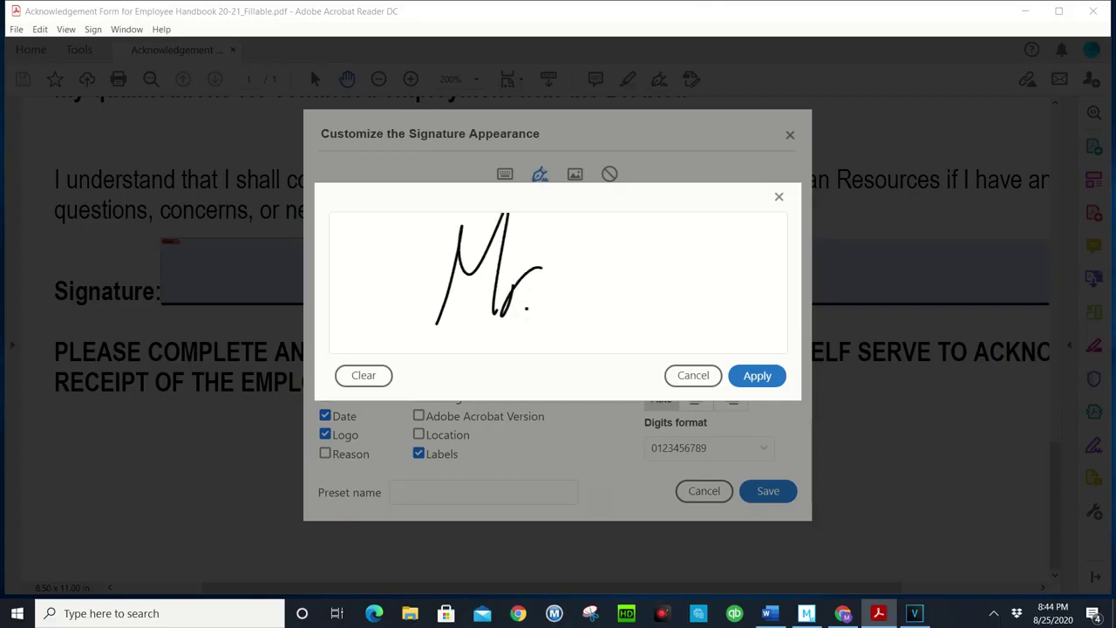
{"action": "left_click_drag", "start_coordinate": [644, 248], "coordinate": [583, 244]}
{"action": "mouse_move", "coordinate": [596, 237]}
{"action": "left_mouse_down"}
{"action": "mouse_move", "coordinate": [574, 296]}
{"action": "mouse_move", "coordinate": [614, 310]}
{"action": "left_mouse_up"}
{"action": "mouse_move", "coordinate": [641, 247]}
{"action": "left_mouse_down"}
{"action": "mouse_move", "coordinate": [641, 323]}
{"action": "mouse_move", "coordinate": [680, 289]}
{"action": "left_mouse_up"}
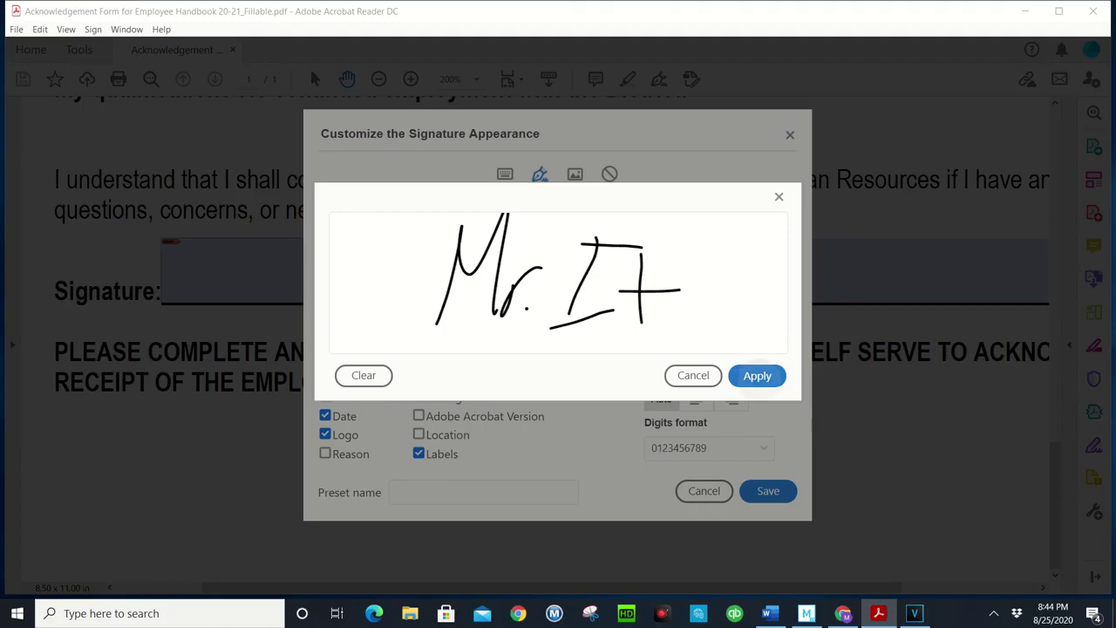
{"action": "left_click", "coordinate": [757, 375]}
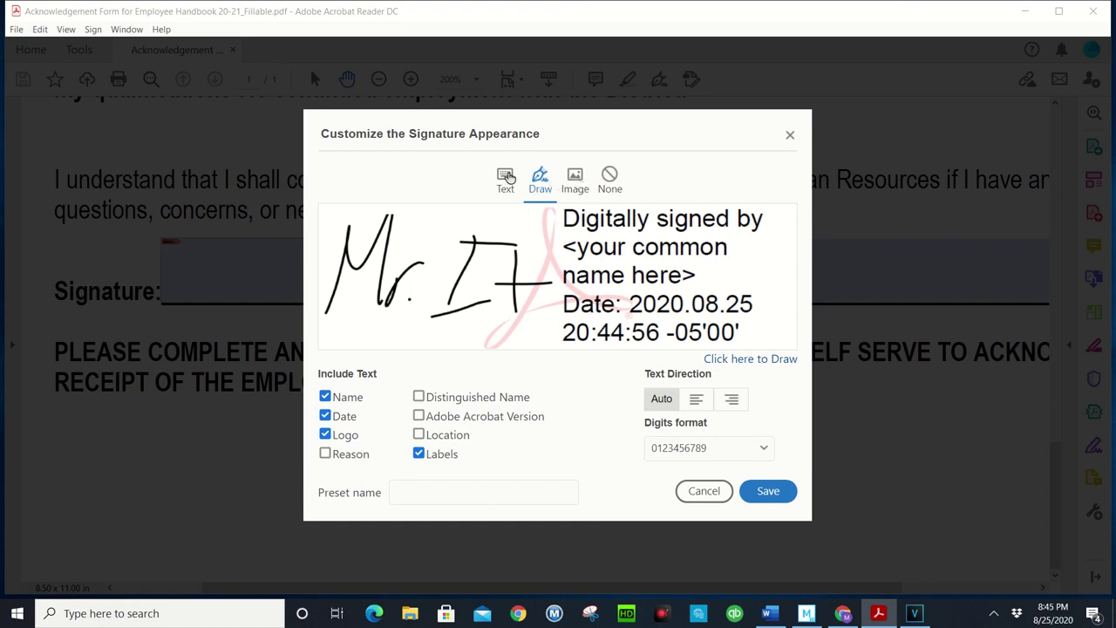
{"action": "left_click", "coordinate": [509, 178]}
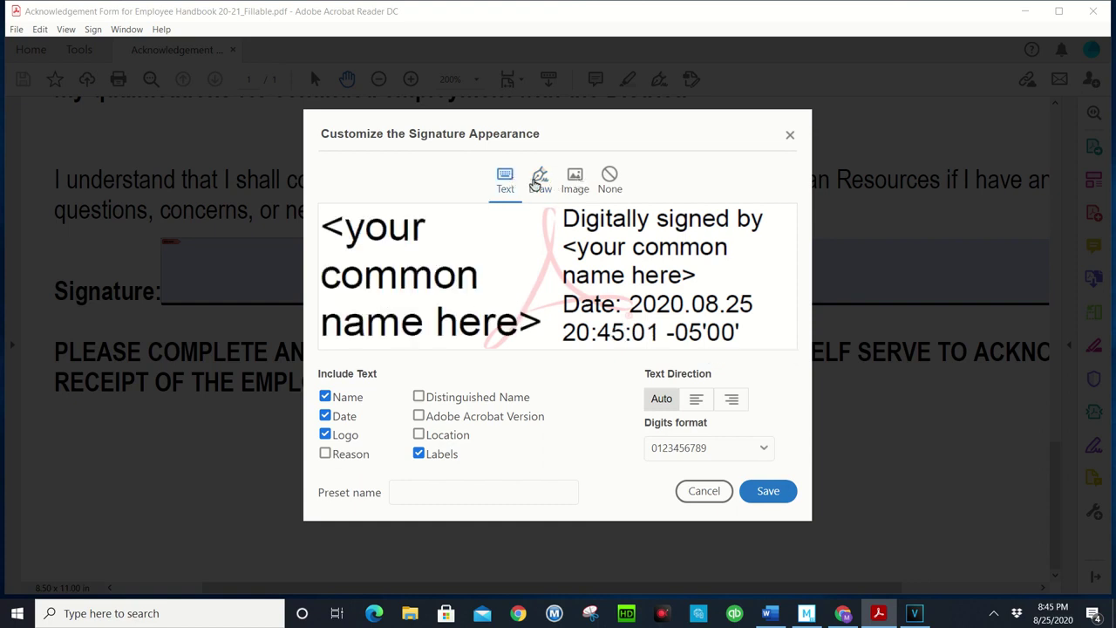
{"action": "left_click", "coordinate": [540, 178]}
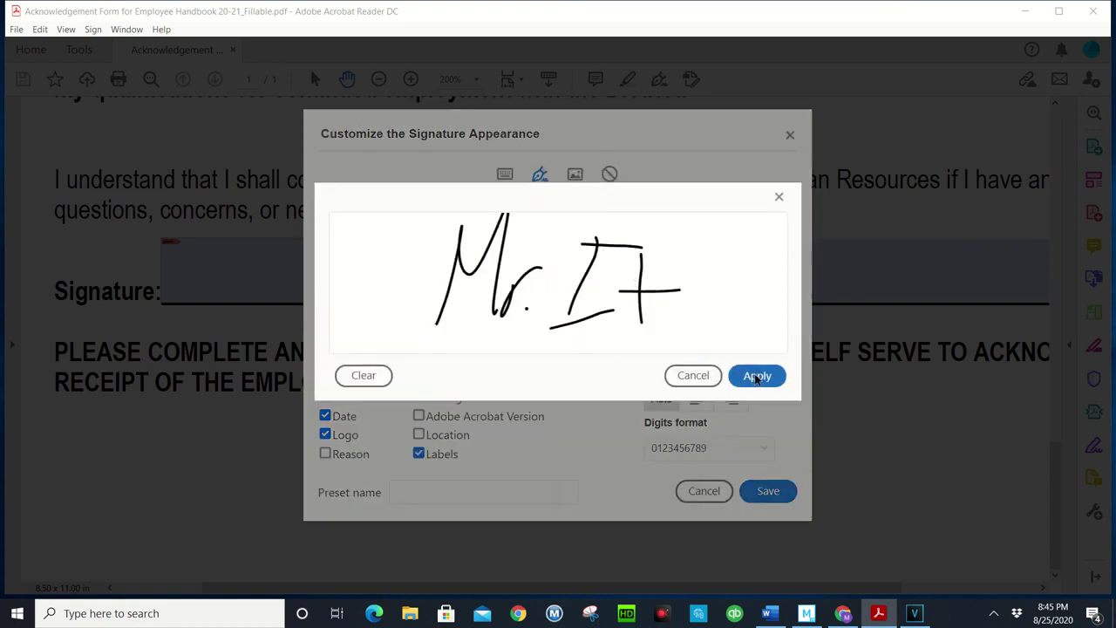
{"action": "left_click", "coordinate": [757, 376]}
{"action": "left_click", "coordinate": [760, 491]}
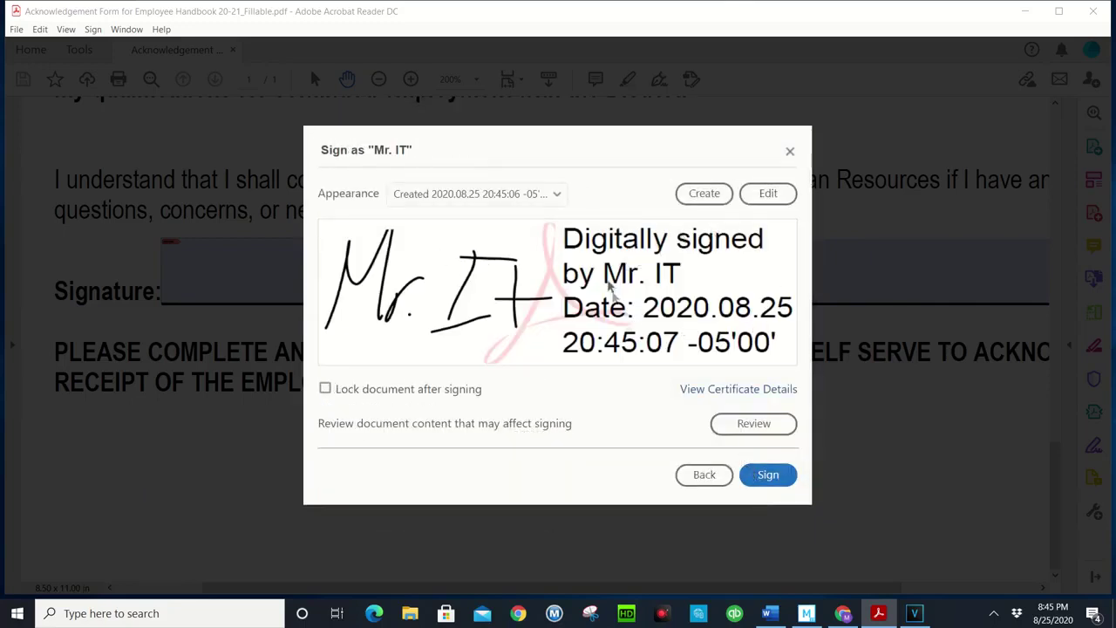
- Sign the form and save the signed copy to the Desktop as Test.pdf
{"action": "left_click", "coordinate": [767, 476]}
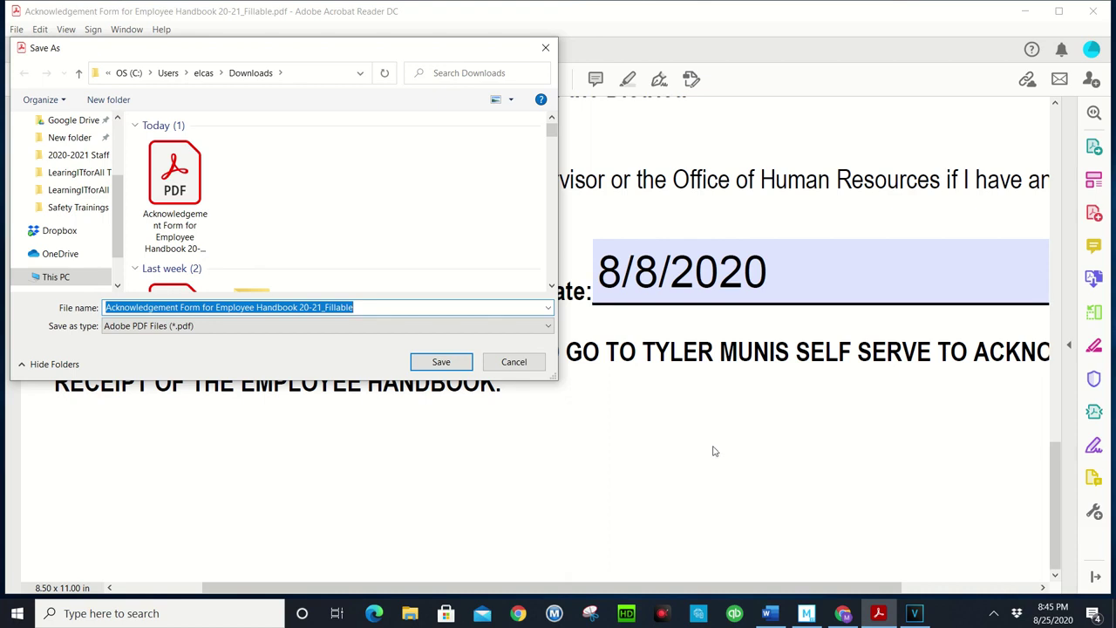
{"action": "scroll", "coordinate": [83, 166], "scroll_direction": "up", "scroll_amount": 1}
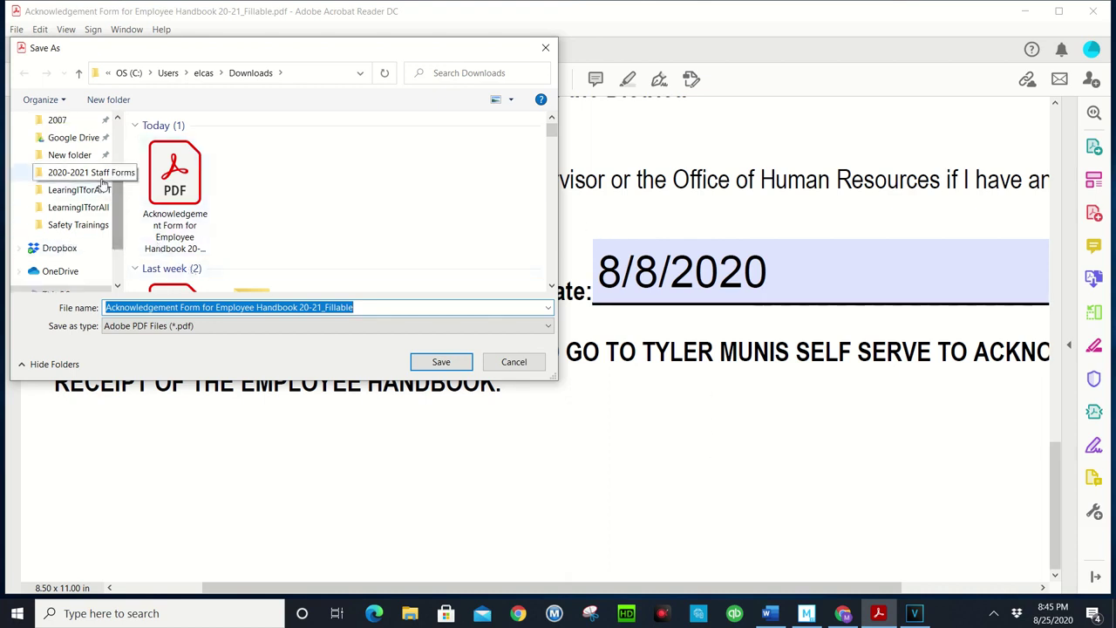
{"action": "scroll", "coordinate": [80, 139], "scroll_direction": "up", "scroll_amount": 2}
{"action": "left_click", "coordinate": [69, 149]}
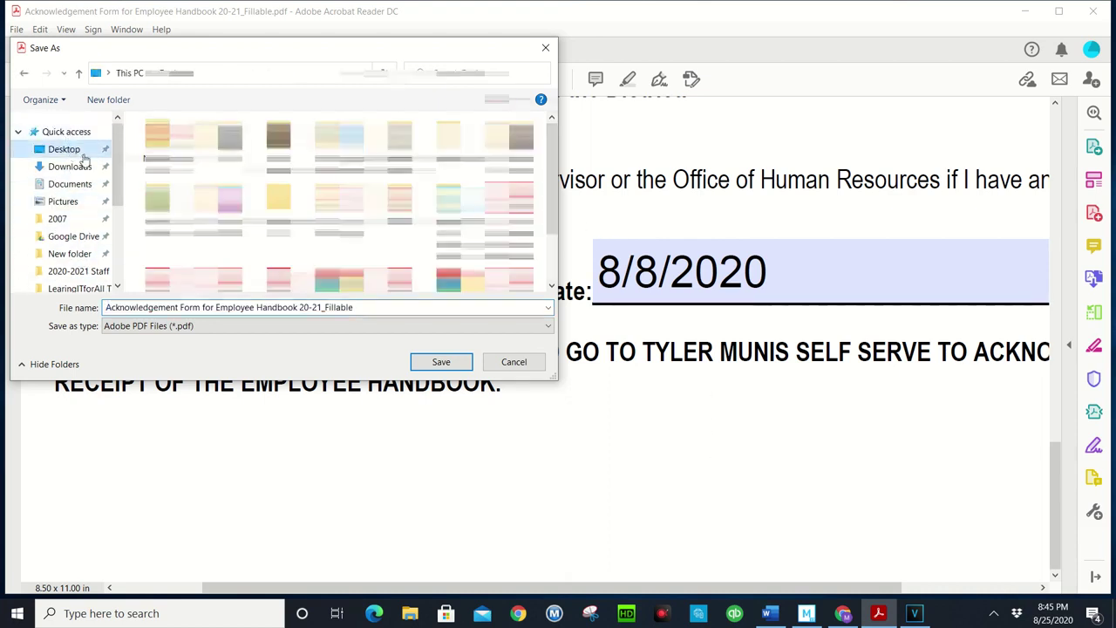
{"action": "left_click", "coordinate": [366, 307]}
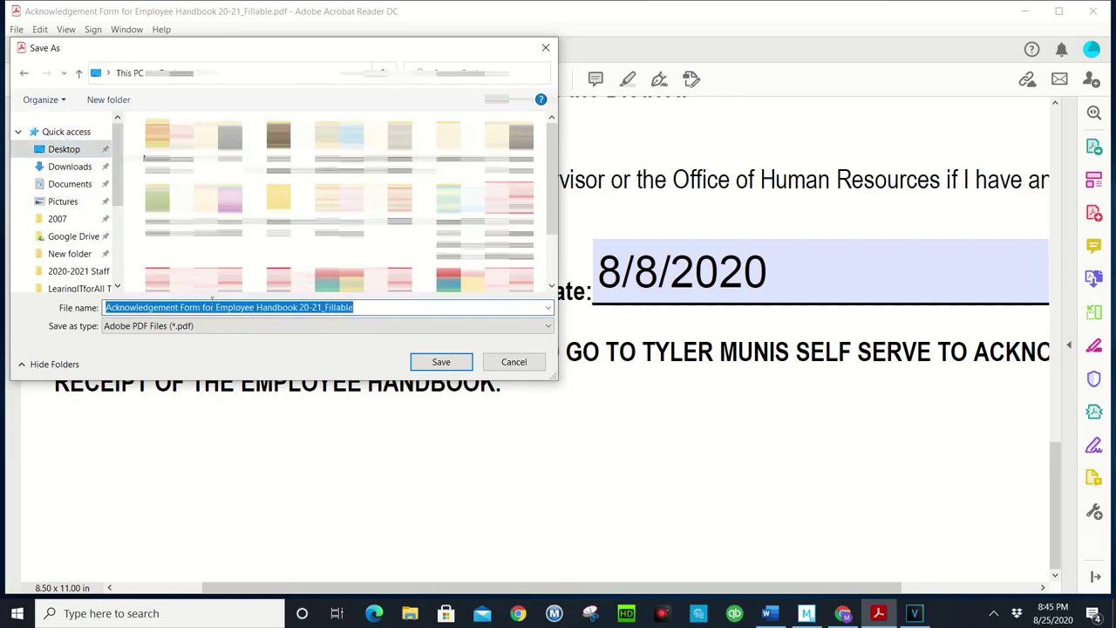
{"action": "type", "text": "Tes"}
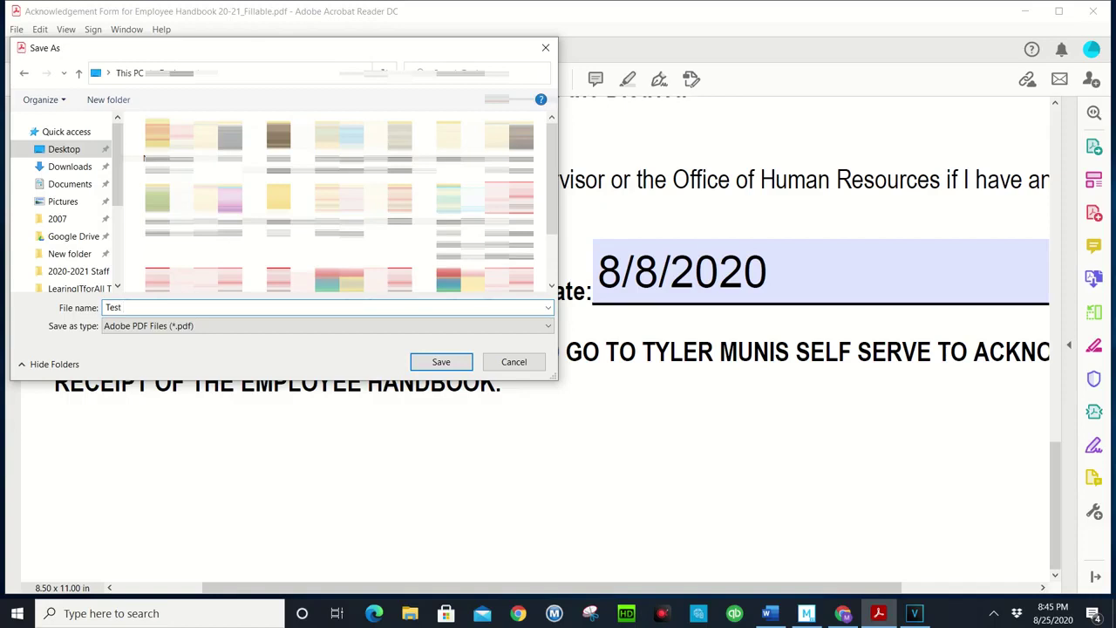
{"action": "type", "text": "t"}
{"action": "key", "text": "Return"}
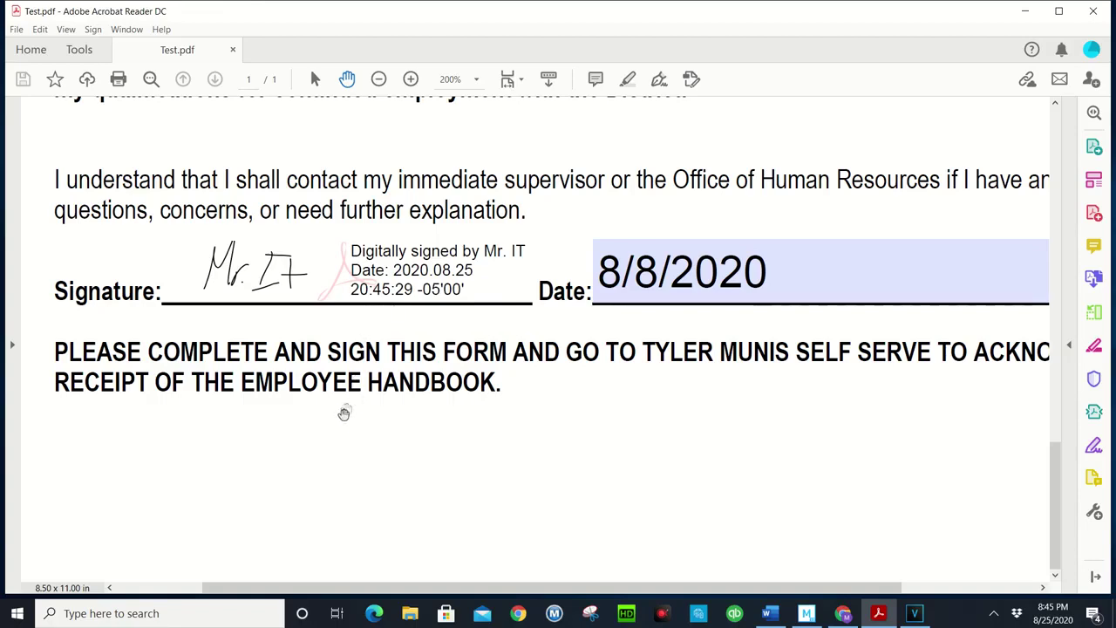
{"action": "key", "text": "alt+Tab"}
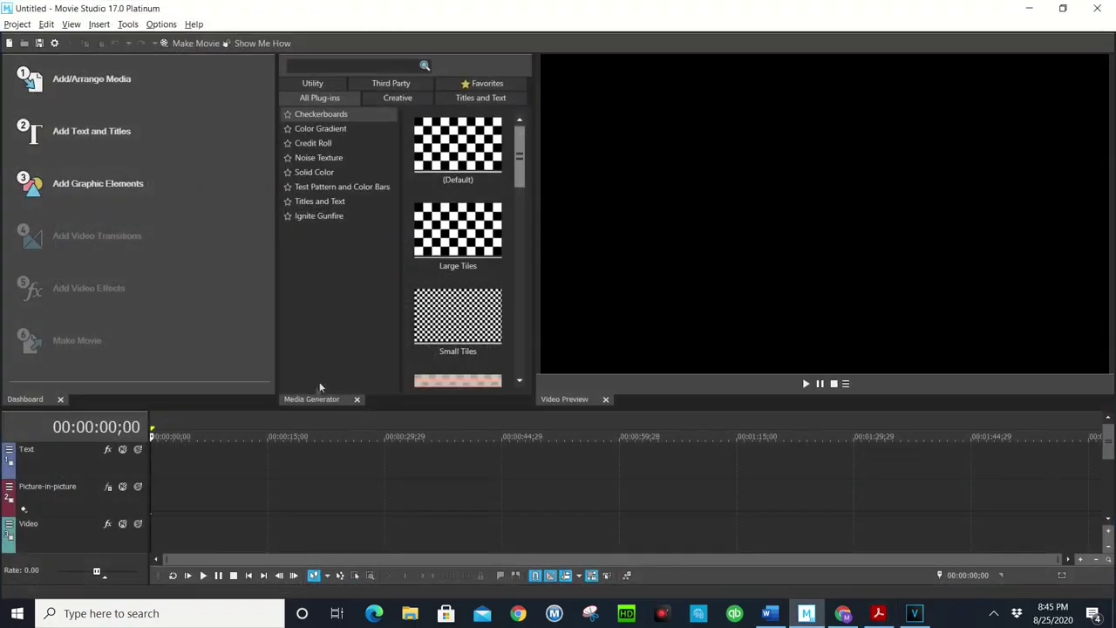